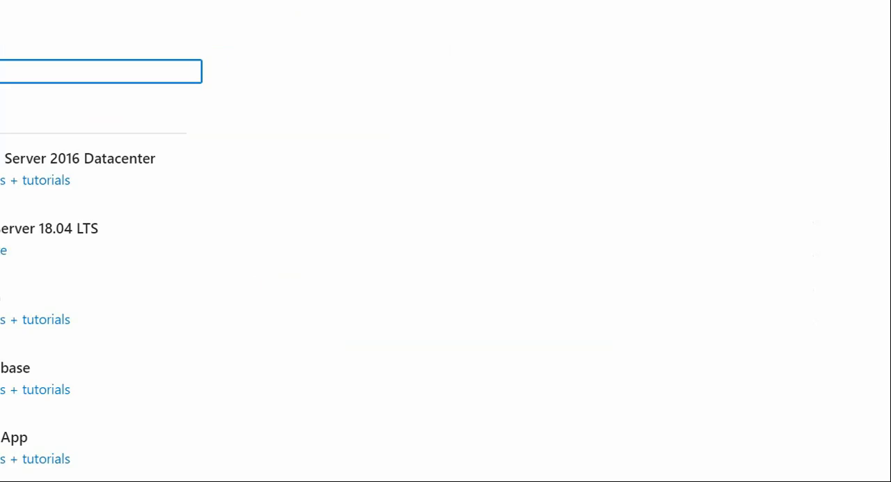
Search the marketplace for Key Vault and start creating a new key vault.
{"action": "type", "text": "s"}
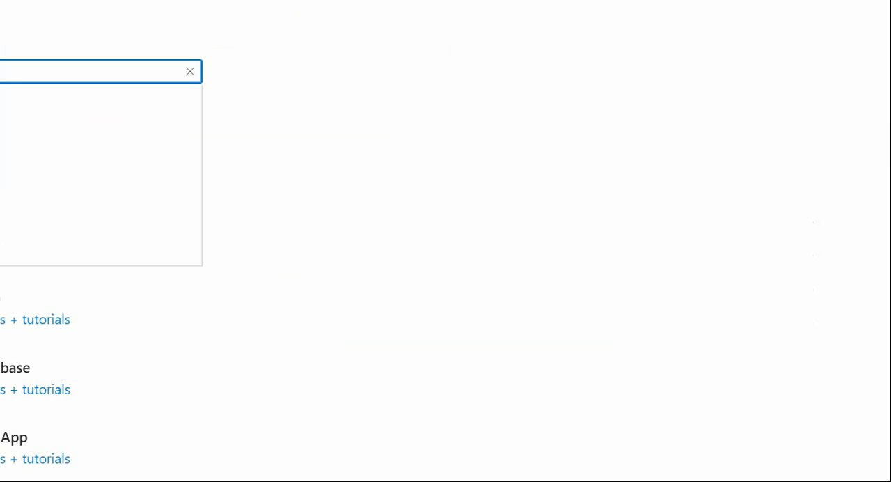
{"action": "type", "text": "t"}
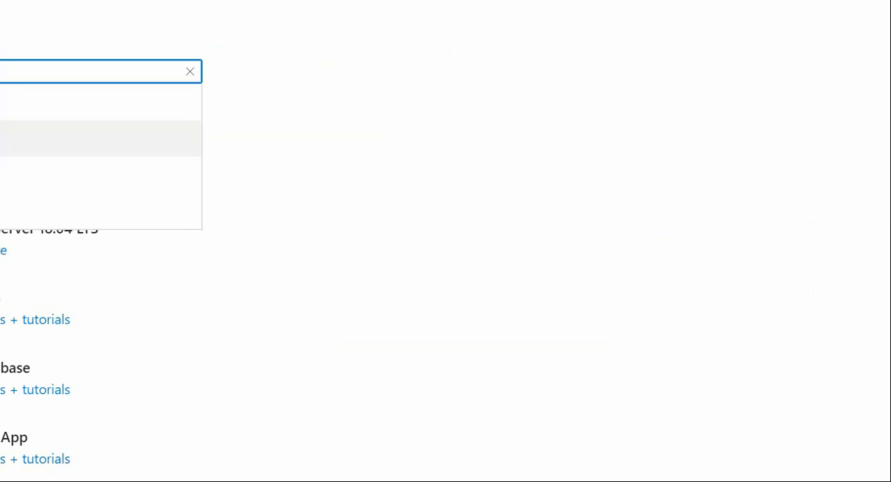
{"action": "left_click", "coordinate": [3, 139]}
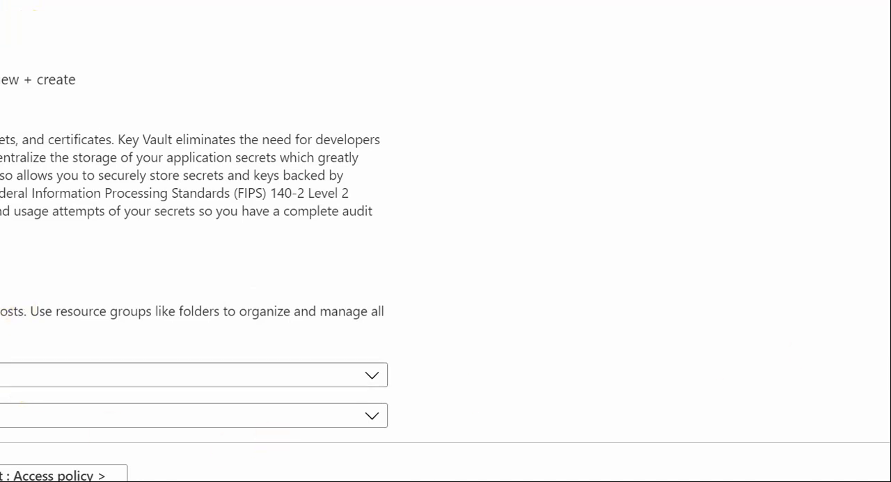
Keep the Free Trial subscription and choose ConveyTest as the key vault's resource group.
{"action": "scroll", "coordinate": [470, 300], "scroll_direction": "down", "scroll_amount": 3}
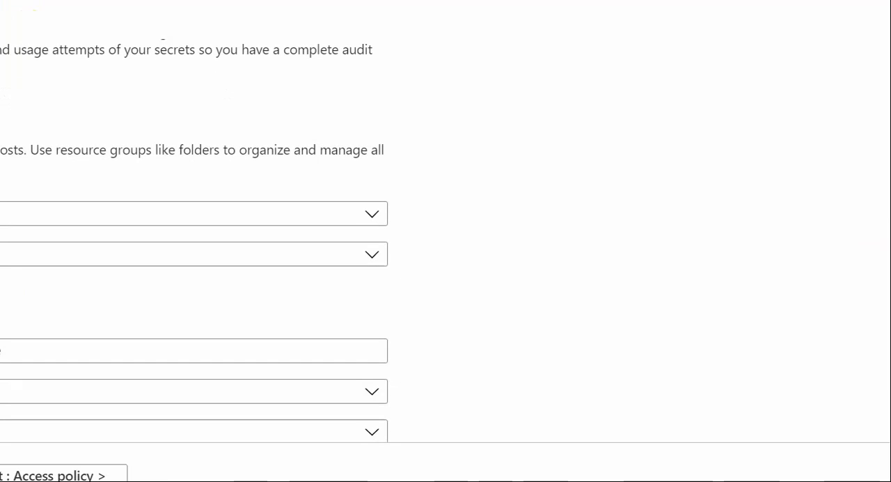
{"action": "left_click", "coordinate": [370, 203]}
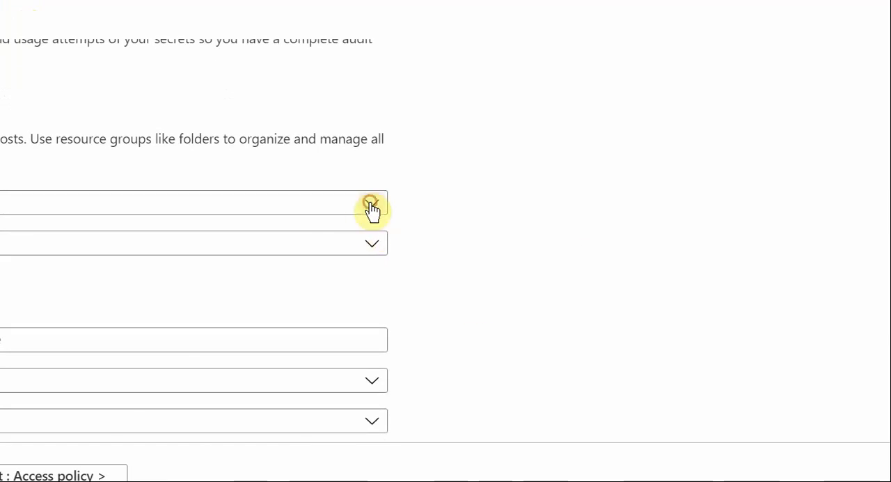
{"action": "left_click", "coordinate": [426, 199]}
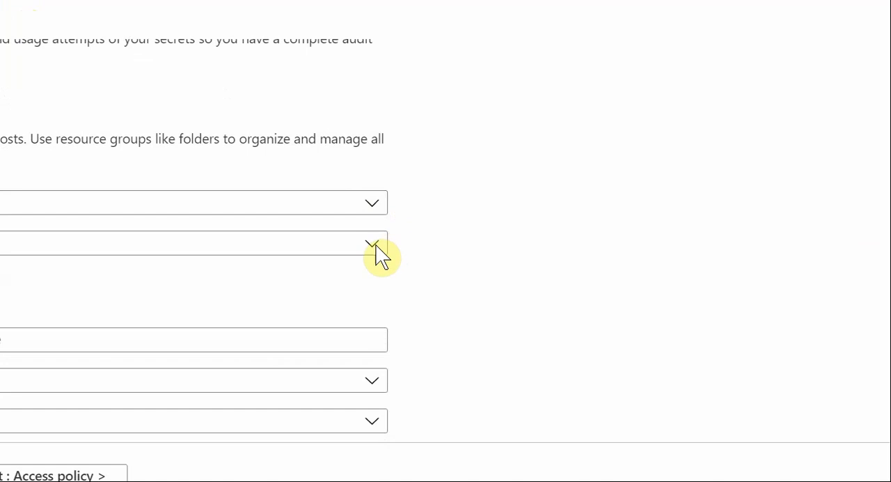
{"action": "left_click", "coordinate": [375, 244]}
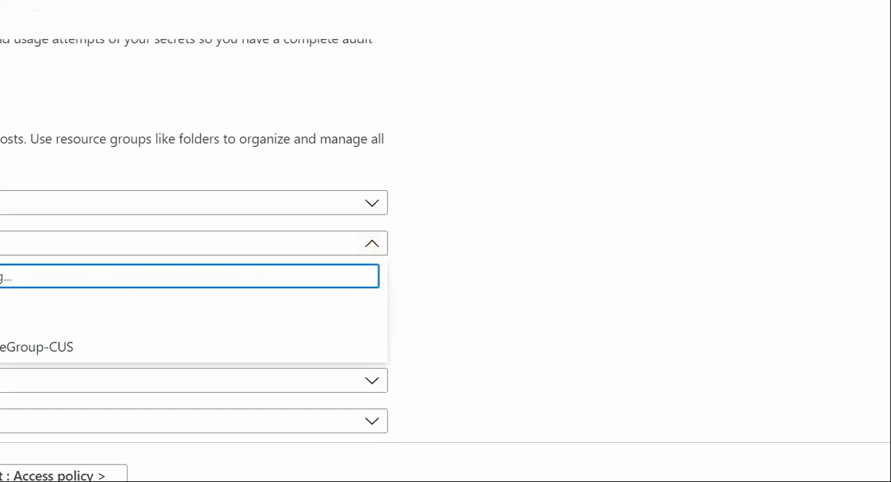
{"action": "left_click", "coordinate": [3, 313]}
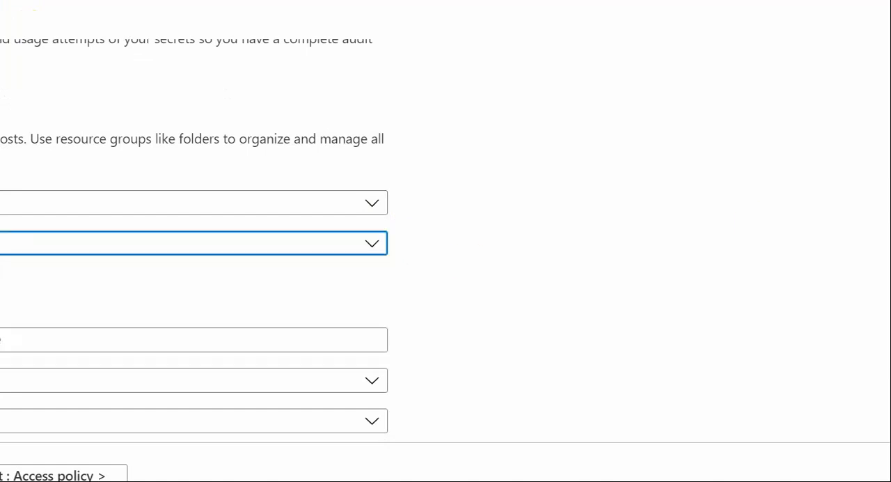
Name the key vault demokyvault and choose the Standard pricing tier.
{"action": "scroll", "coordinate": [617, 192], "scroll_direction": "down", "scroll_amount": 2}
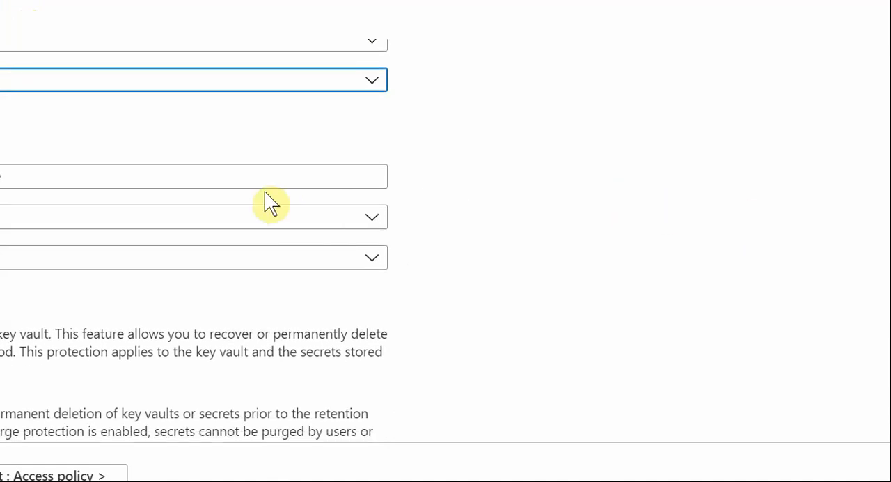
{"action": "left_click", "coordinate": [247, 179]}
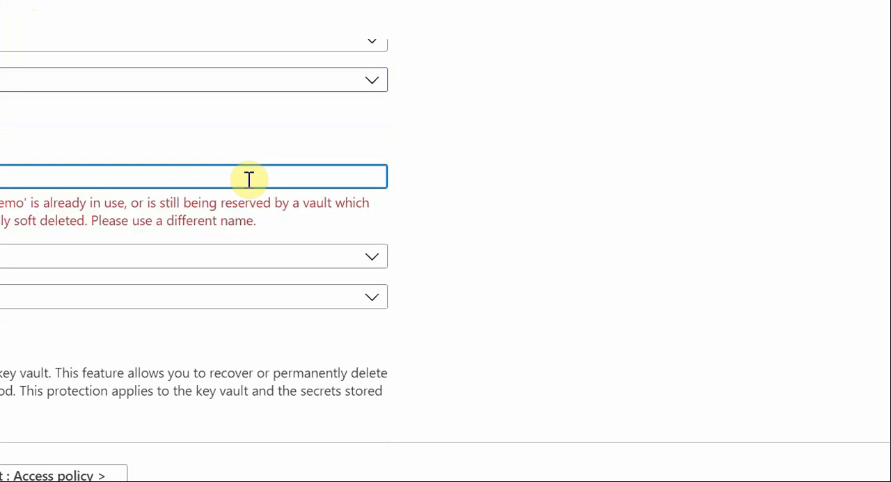
{"action": "type", "text": "1"}
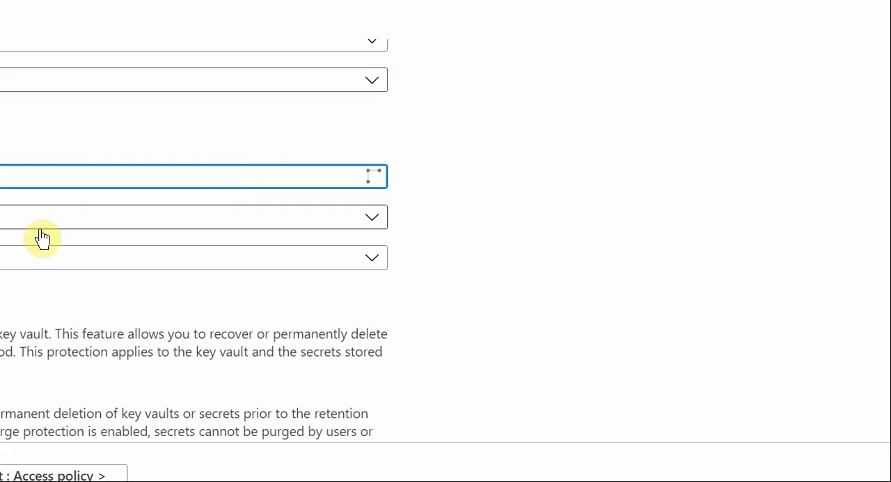
{"action": "left_click", "coordinate": [18, 254]}
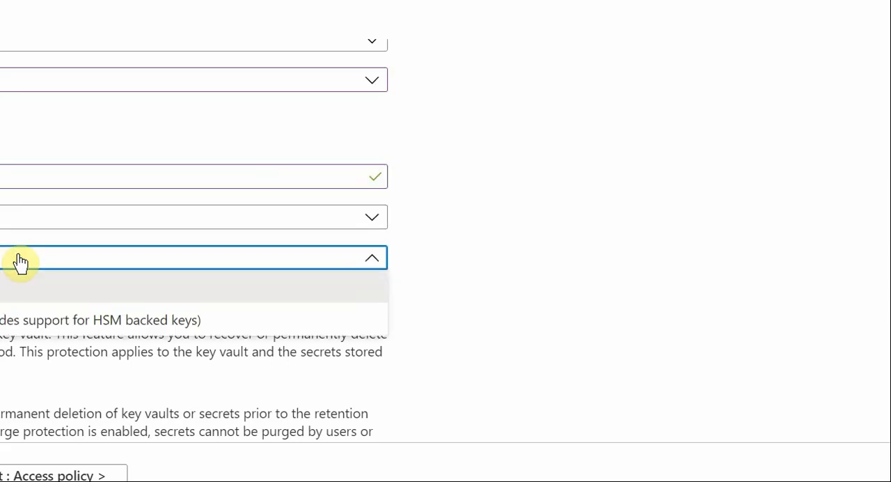
{"action": "left_click", "coordinate": [3, 286]}
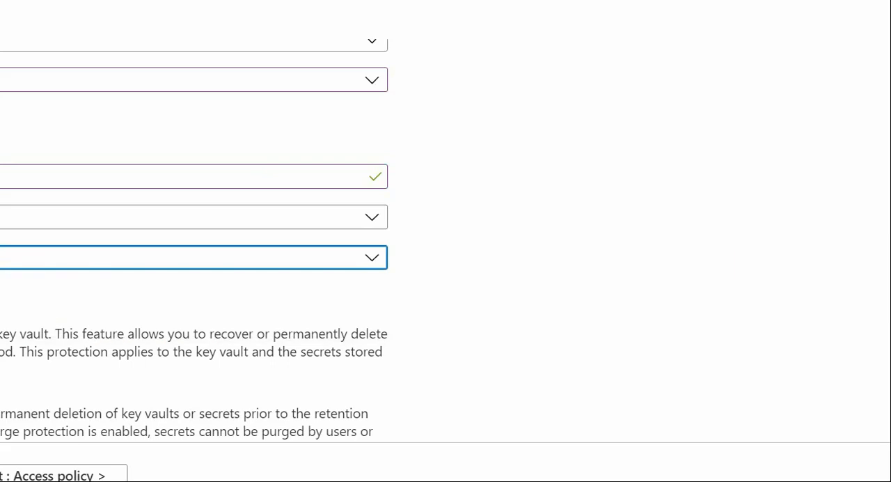
{"action": "scroll", "coordinate": [194, 240], "scroll_direction": "down", "scroll_amount": 4}
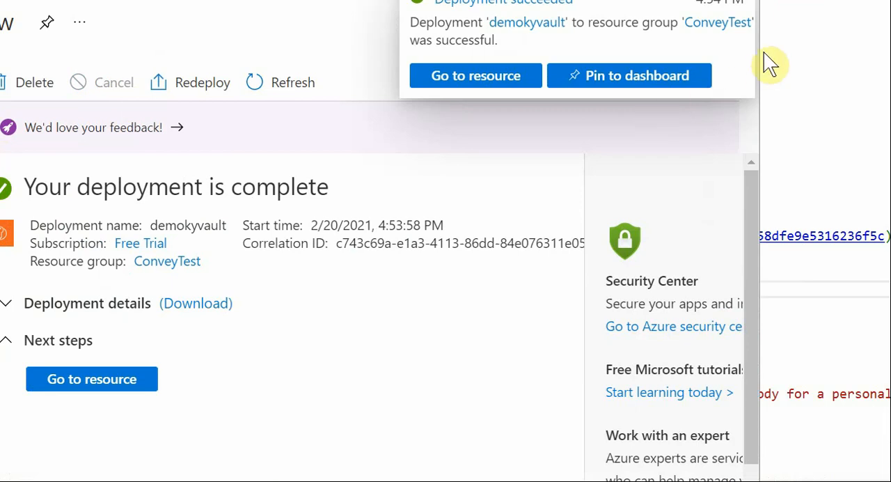
Open the deployed demokyvault resource and look through its overview.
{"action": "left_click_drag", "start_coordinate": [762, 32], "coordinate": [888, 49]}
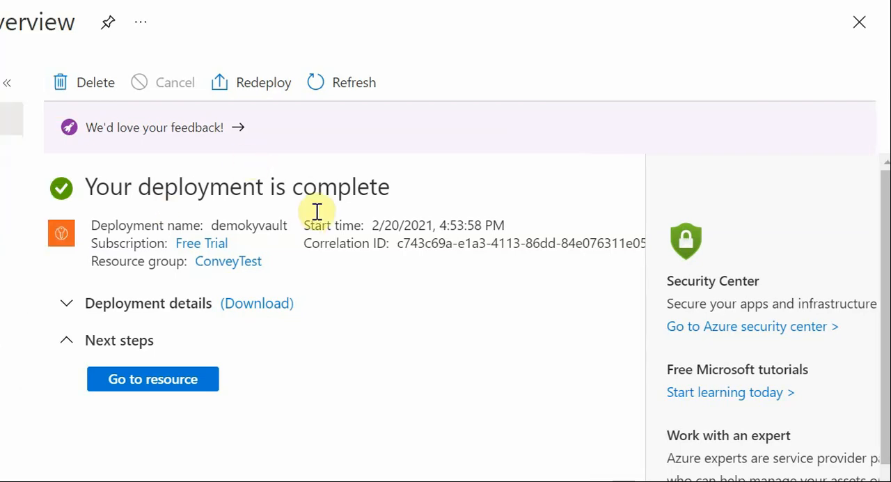
{"action": "left_click", "coordinate": [143, 381]}
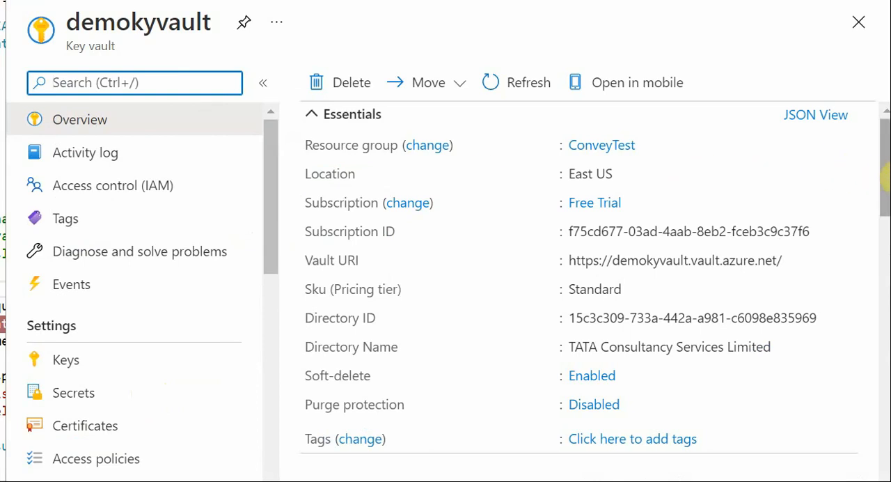
{"action": "scroll", "coordinate": [884, 178], "scroll_direction": "down", "scroll_amount": 4}
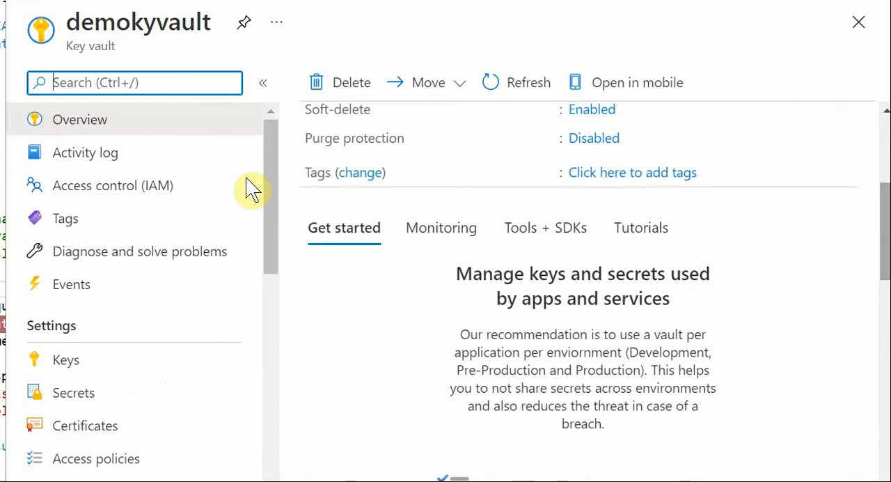
Start a new manual secret in the key vault and name it Password.
{"action": "left_click_drag", "start_coordinate": [272, 183], "coordinate": [278, 245]}
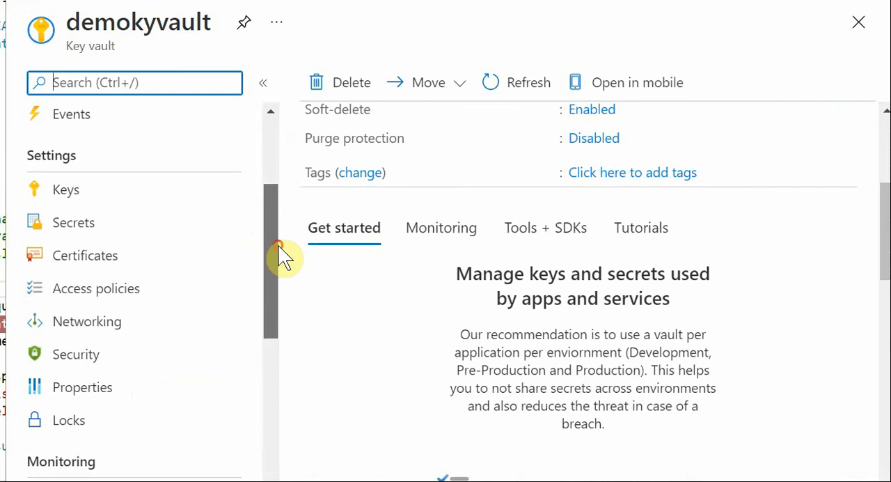
{"action": "left_click", "coordinate": [74, 237]}
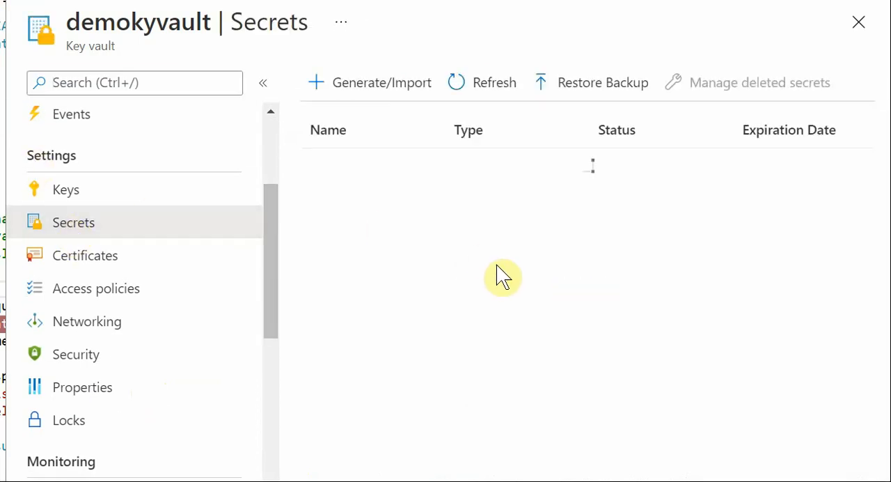
{"action": "left_click", "coordinate": [360, 92]}
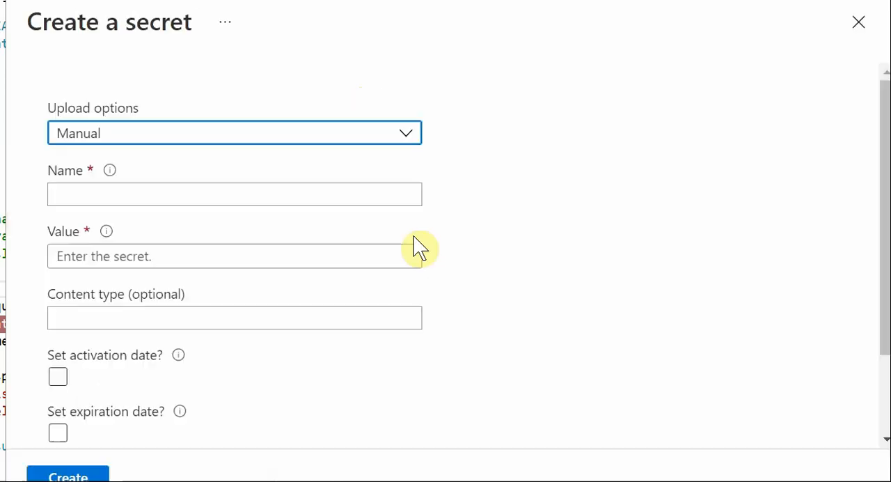
{"action": "left_click", "coordinate": [141, 193]}
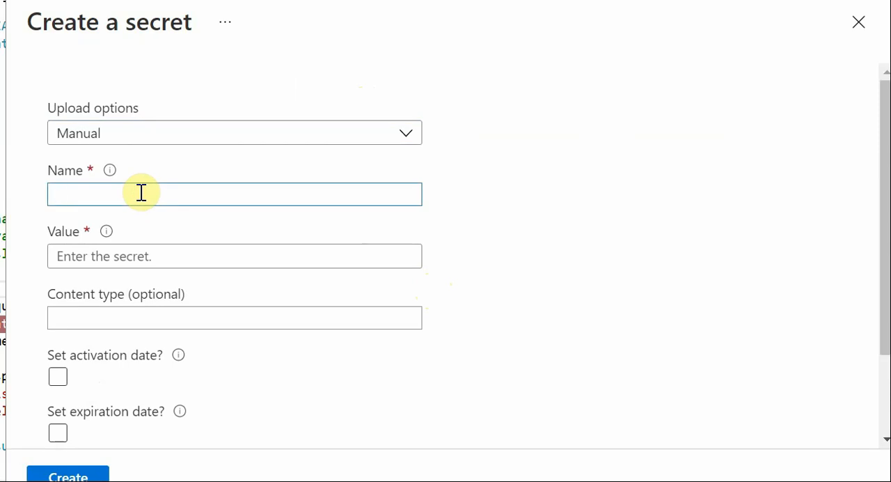
{"action": "type", "text": "Password"}
Enter the secret value for the Password secret and create it as enabled.
{"action": "left_click", "coordinate": [136, 257]}
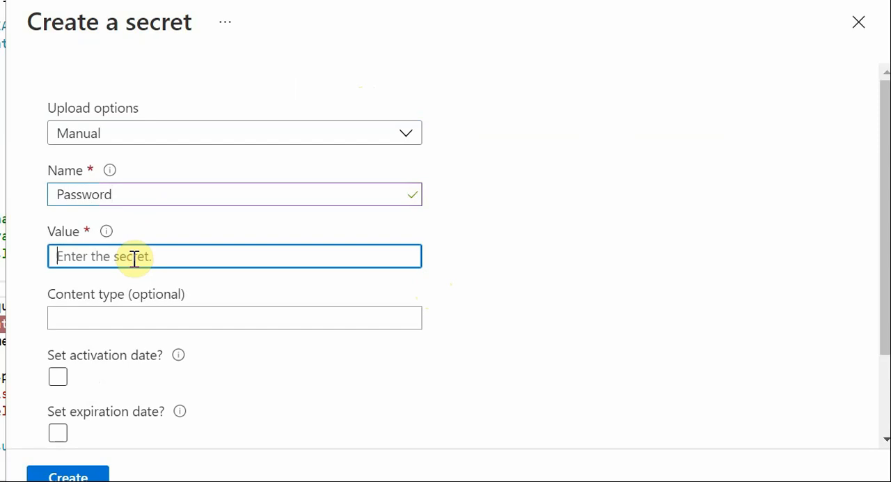
{"action": "type", "text": "•••••"}
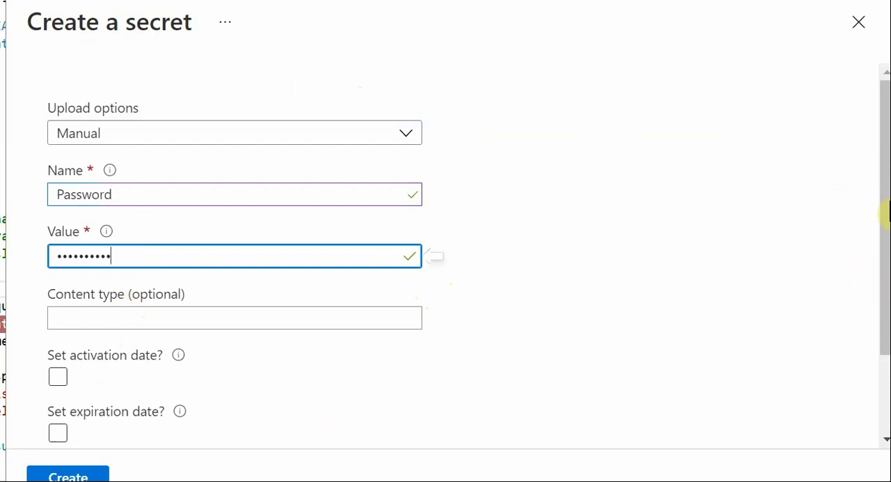
{"action": "left_click_drag", "start_coordinate": [882, 201], "coordinate": [883, 362]}
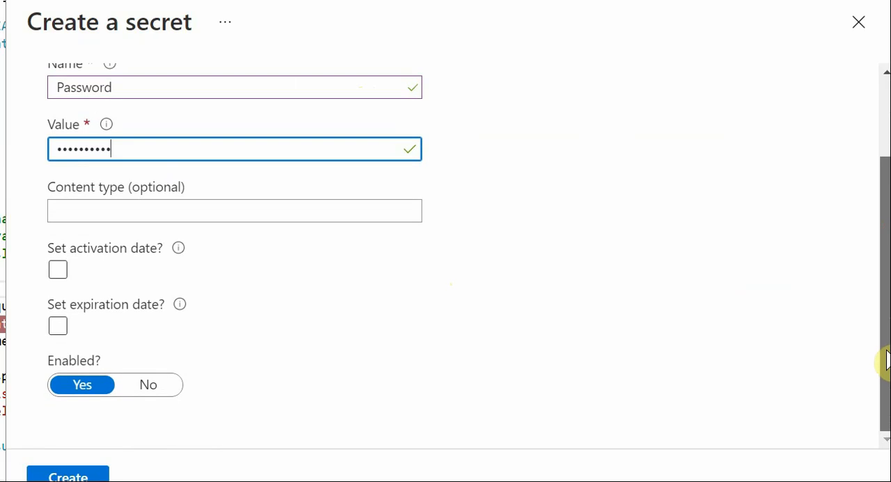
{"action": "left_click", "coordinate": [85, 477]}
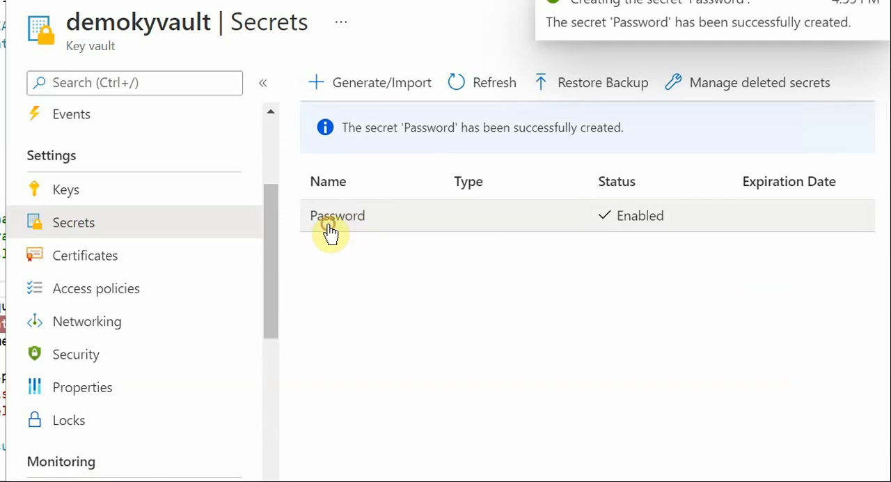
Open the current version of the Password secret and copy its Secret Identifier.
{"action": "left_click", "coordinate": [330, 233]}
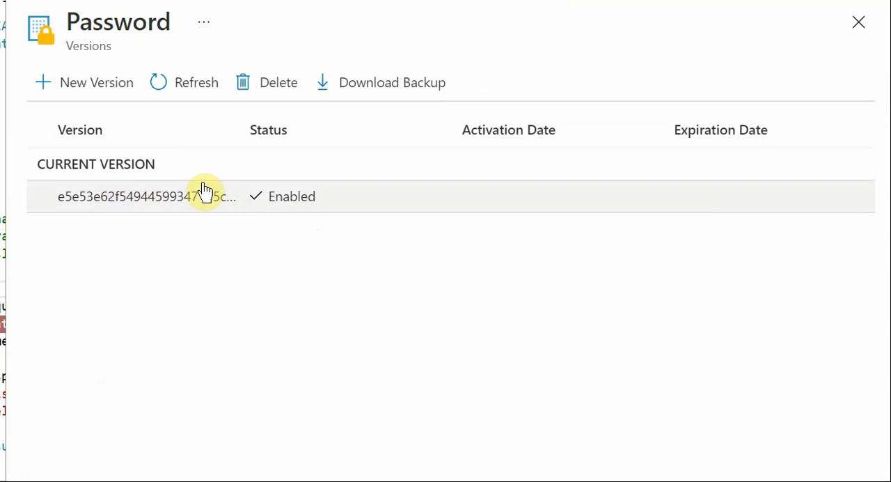
{"action": "double_click", "coordinate": [233, 197]}
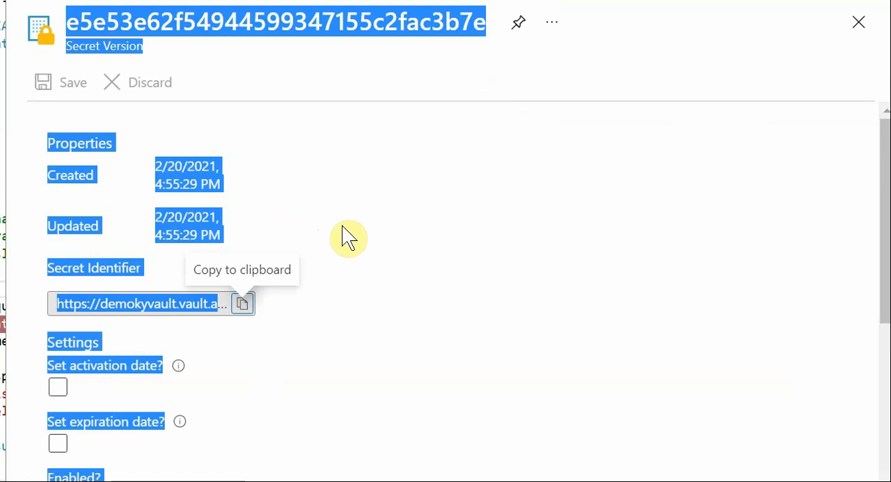
{"action": "left_click", "coordinate": [406, 255]}
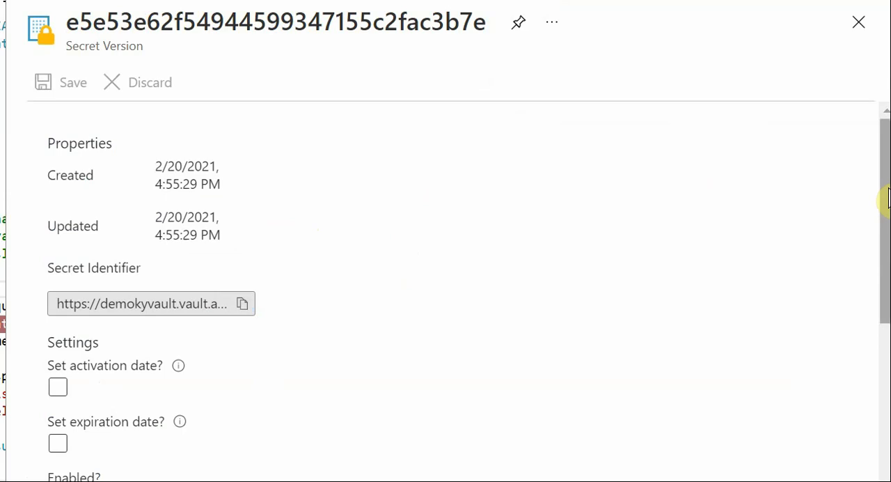
{"action": "mouse_move", "coordinate": [886, 194]}
{"action": "left_mouse_down"}
{"action": "mouse_move", "coordinate": [877, 370]}
{"action": "mouse_move", "coordinate": [882, 183]}
{"action": "left_mouse_up"}
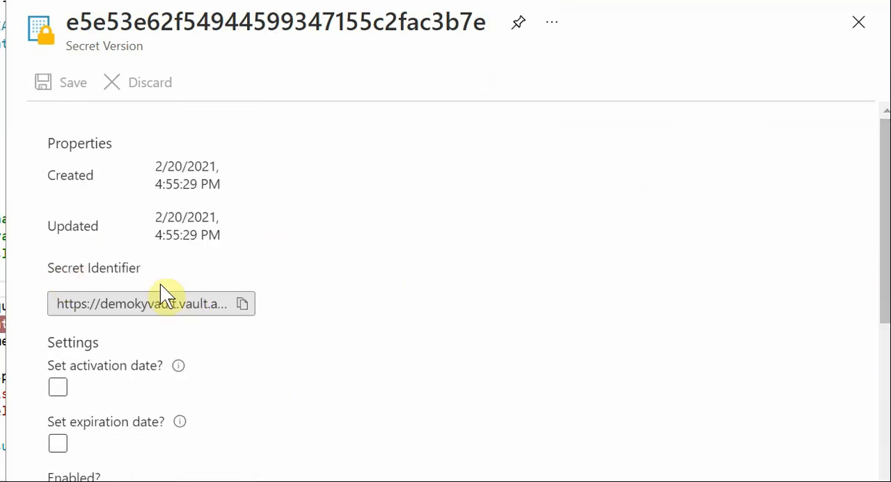
{"action": "left_click", "coordinate": [242, 305]}
Reopen demokyvault from the recent resources on the portal home and go to its access policies.
{"action": "scroll", "coordinate": [445, 278], "scroll_direction": "left", "scroll_amount": 8}
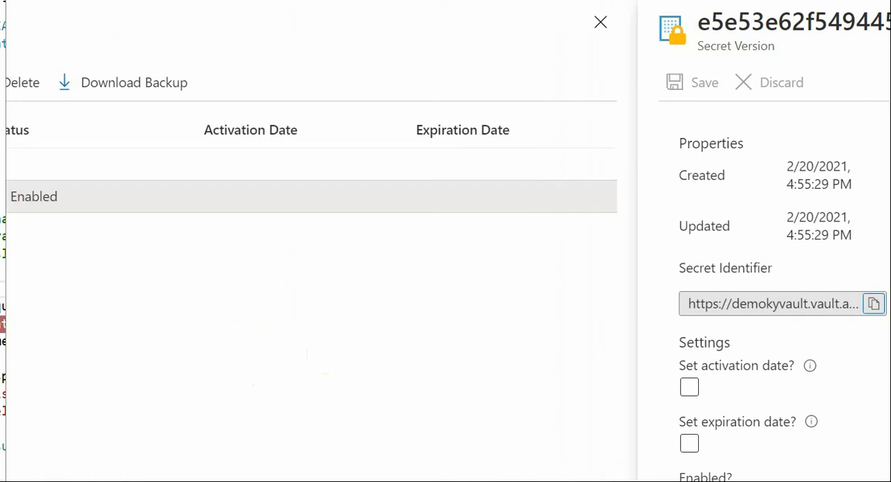
{"action": "scroll", "coordinate": [445, 279], "scroll_direction": "right", "scroll_amount": 10}
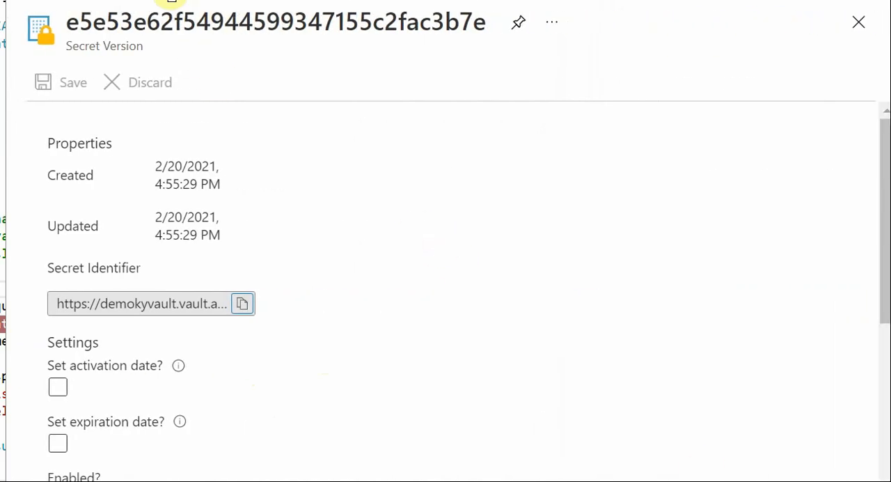
{"action": "left_click", "coordinate": [154, 0]}
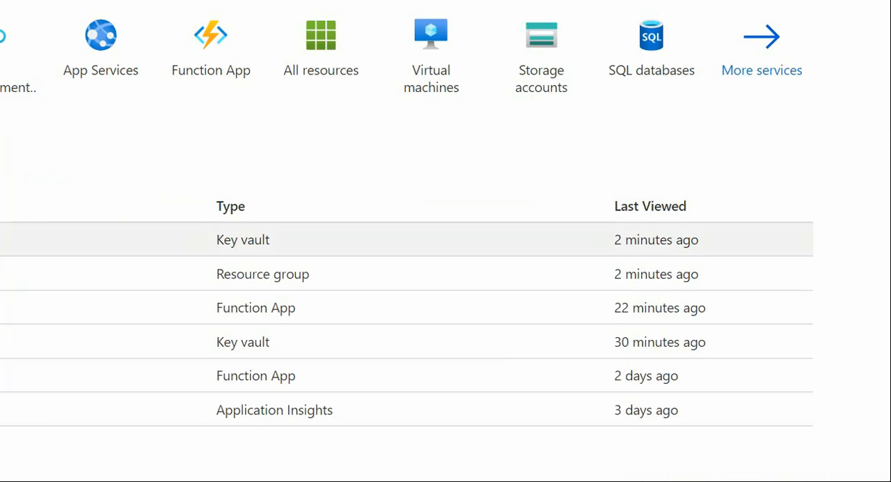
{"action": "left_click", "coordinate": [3, 239]}
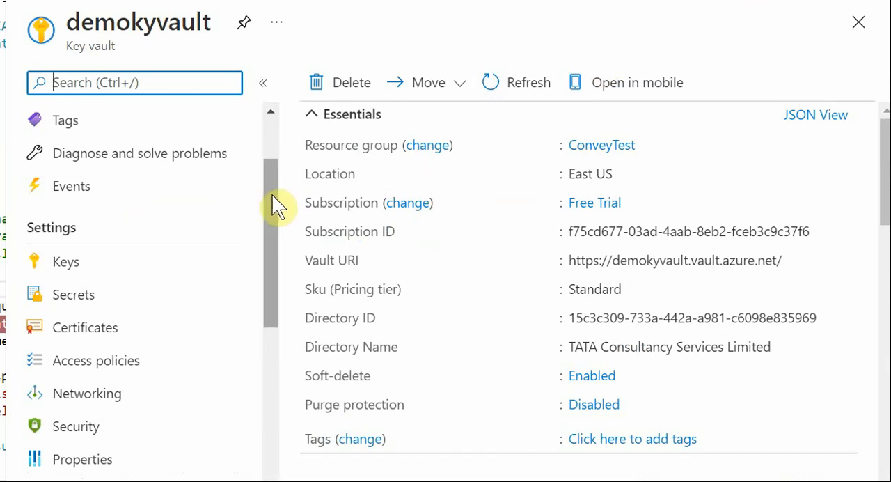
{"action": "left_click_drag", "start_coordinate": [272, 195], "coordinate": [265, 239]}
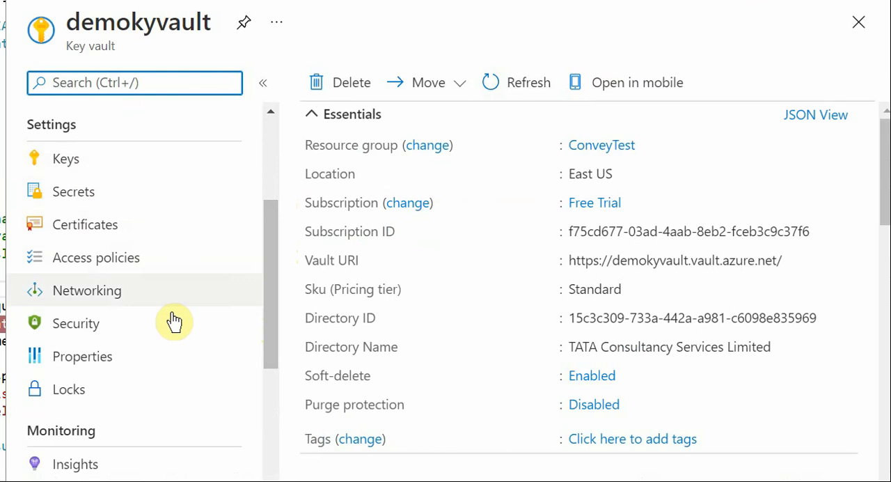
{"action": "left_click", "coordinate": [108, 265]}
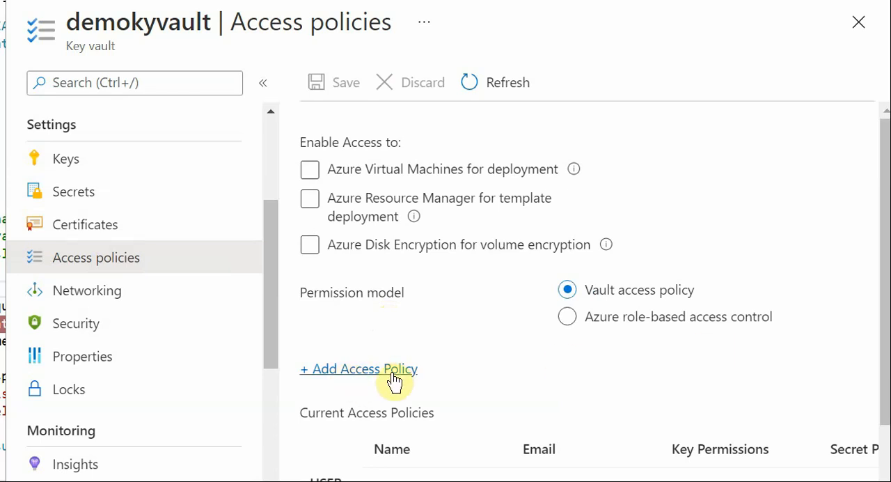
Start adding a new access policy to demokyvault.
{"action": "left_click", "coordinate": [355, 370]}
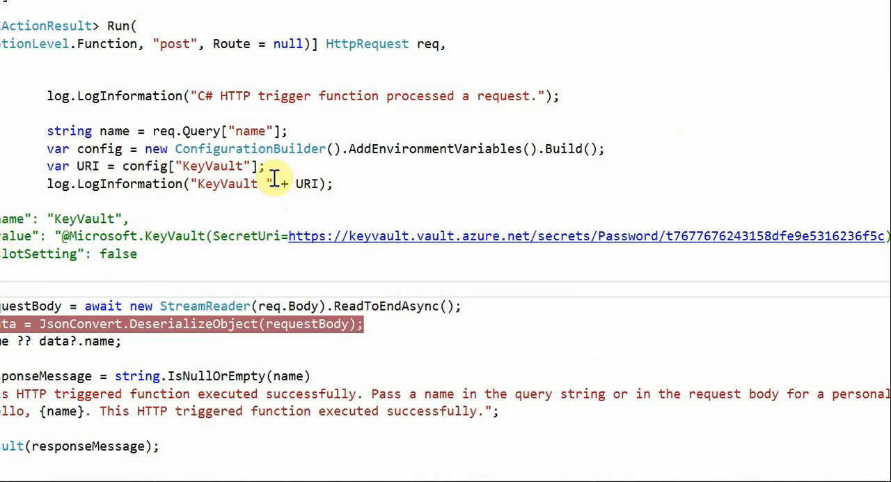
{"action": "left_click", "coordinate": [288, 236]}
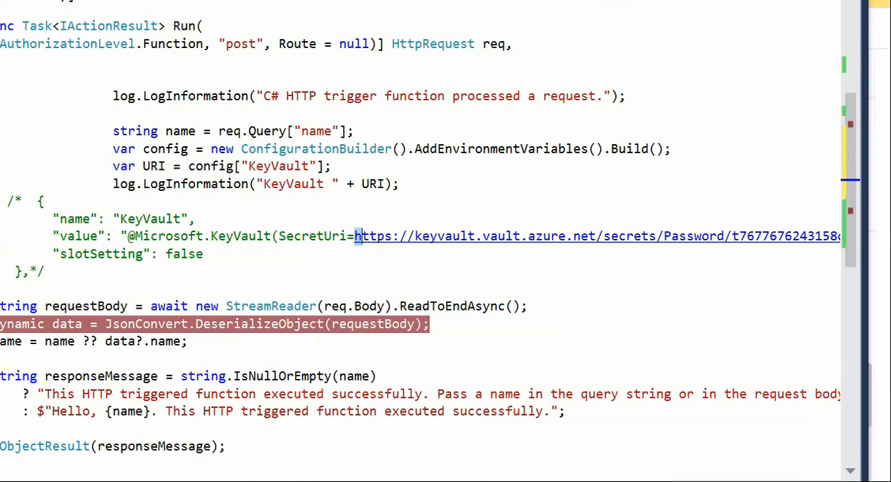
{"action": "scroll", "coordinate": [420, 240], "scroll_direction": "left", "scroll_amount": 2}
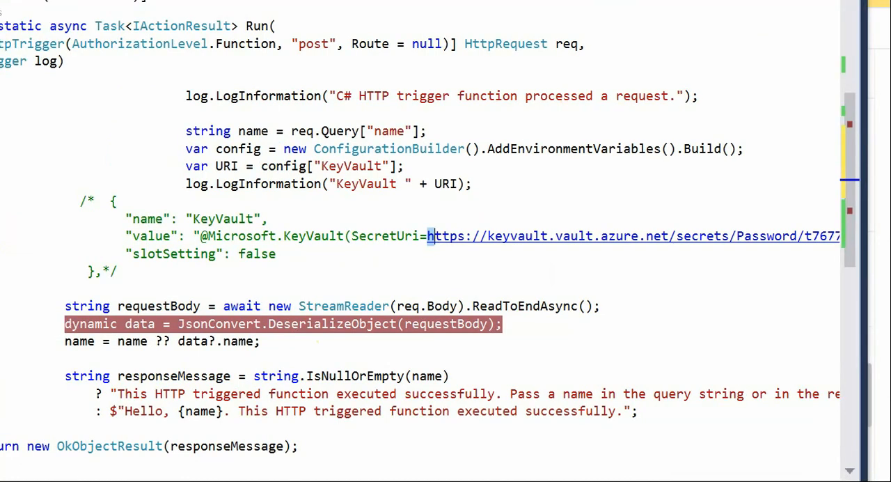
{"action": "double_click", "coordinate": [228, 219]}
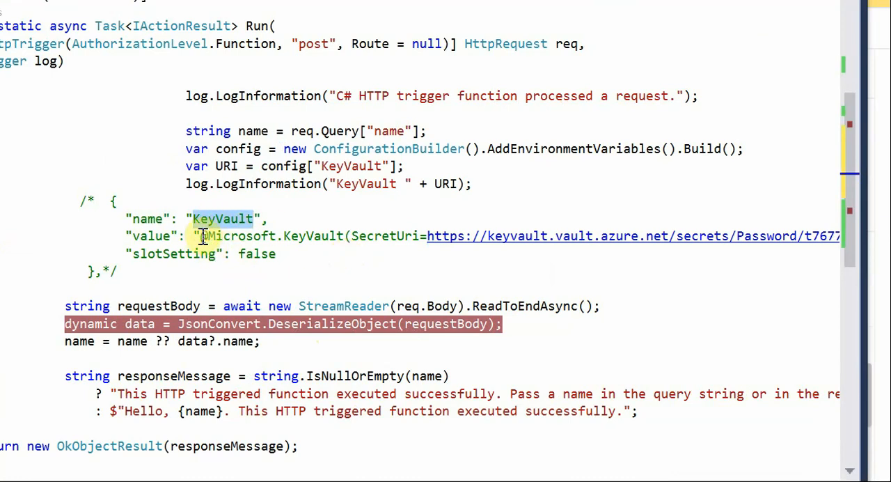
{"action": "left_click_drag", "start_coordinate": [202, 235], "coordinate": [434, 238]}
{"action": "left_click_drag", "start_coordinate": [532, 258], "coordinate": [822, 244]}
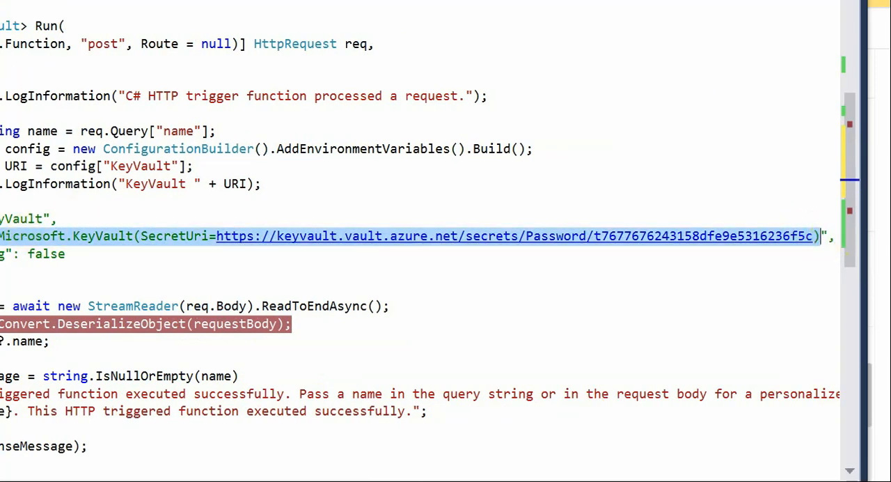
{"action": "scroll", "coordinate": [420, 236], "scroll_direction": "left", "scroll_amount": 2}
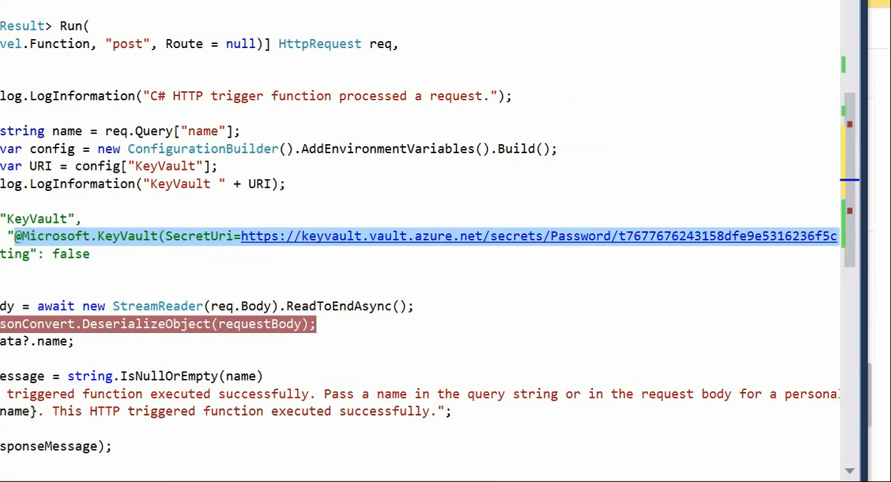
{"action": "scroll", "coordinate": [420, 236], "scroll_direction": "right", "scroll_amount": 3}
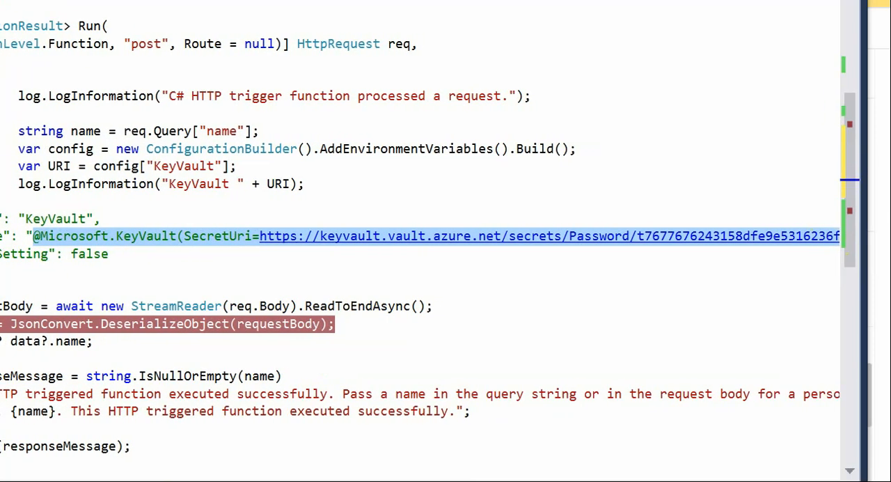
{"action": "scroll", "coordinate": [199, 255], "scroll_direction": "left", "scroll_amount": 1}
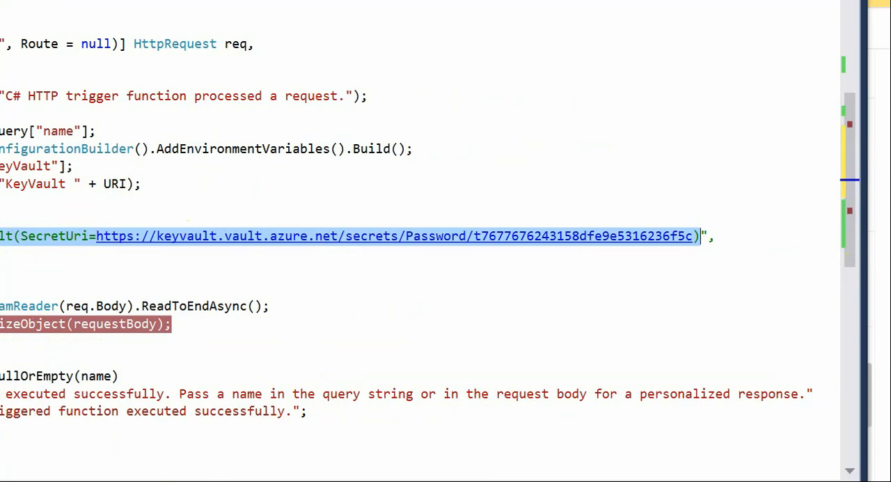
{"action": "scroll", "coordinate": [412, 228], "scroll_direction": "left", "scroll_amount": 5}
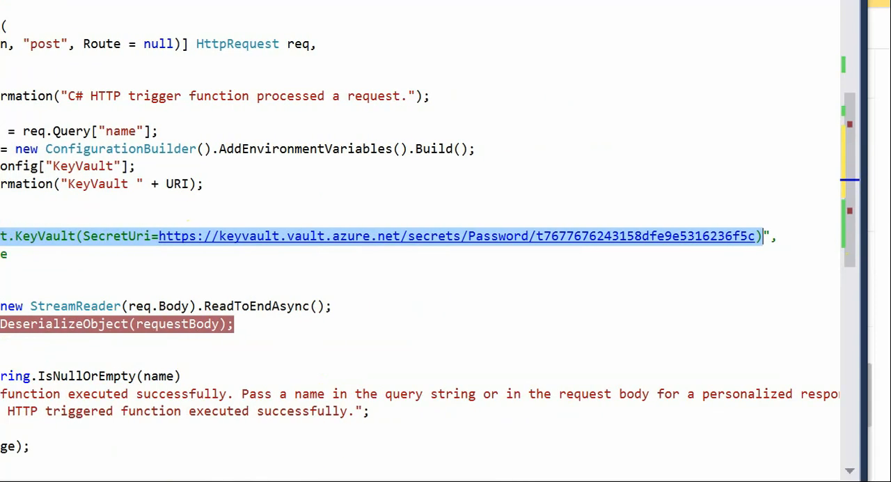
{"action": "scroll", "coordinate": [412, 228], "scroll_direction": "left", "scroll_amount": 6}
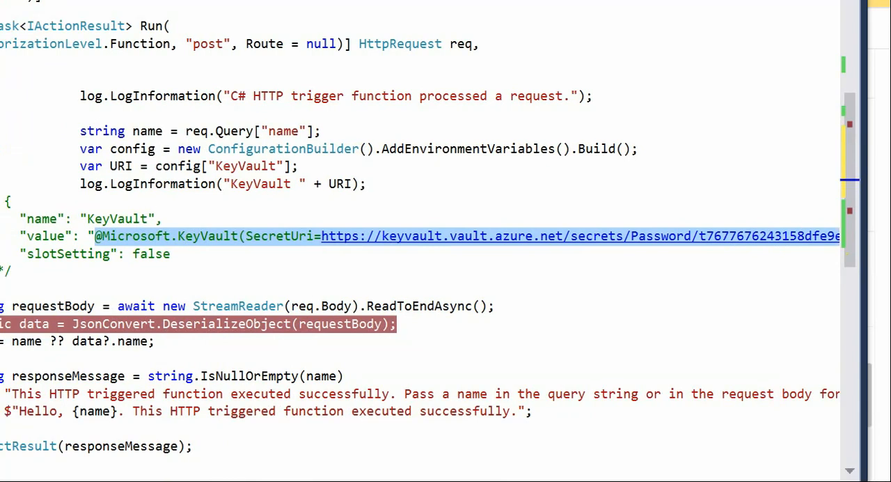
{"action": "scroll", "coordinate": [412, 228], "scroll_direction": "left", "scroll_amount": 1}
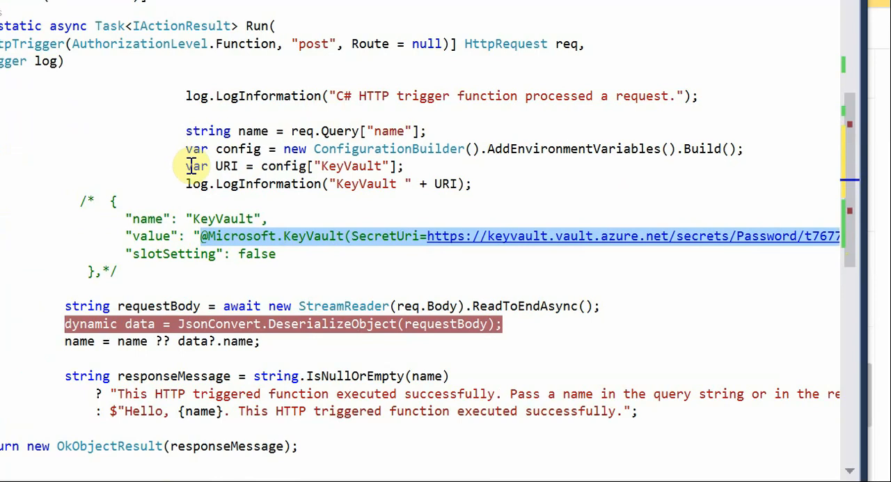
Review the code that builds the configuration from environment variables, reads the key vault setting and logs it.
{"action": "left_click", "coordinate": [486, 197]}
{"action": "left_click", "coordinate": [481, 181]}
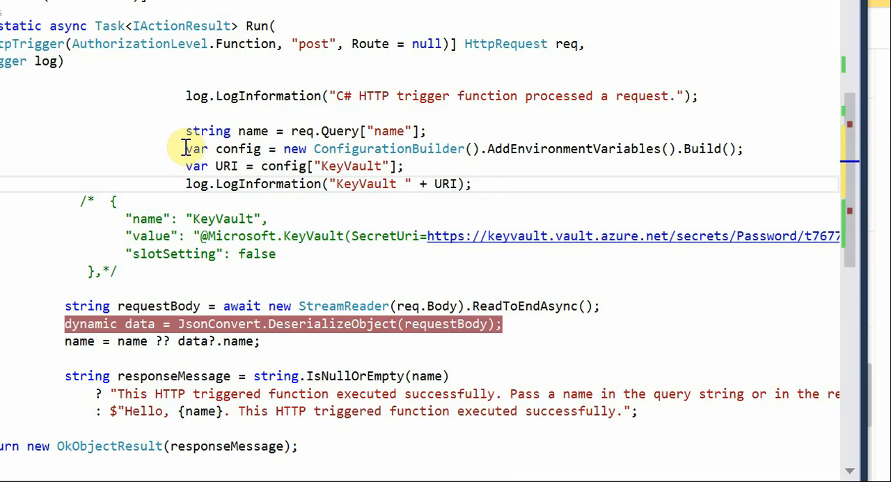
{"action": "mouse_move", "coordinate": [189, 153]}
{"action": "left_click_drag", "start_coordinate": [189, 151], "coordinate": [479, 192]}
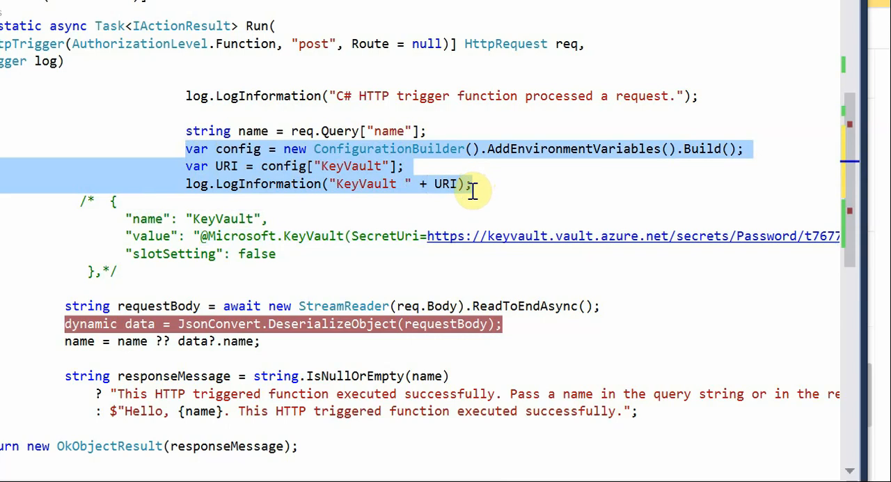
{"action": "left_click_drag", "start_coordinate": [472, 194], "coordinate": [471, 195]}
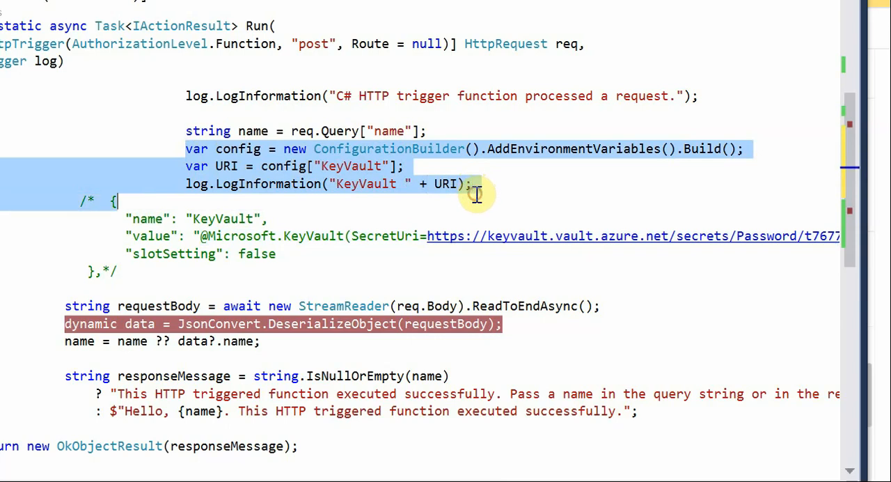
{"action": "left_click", "coordinate": [230, 153]}
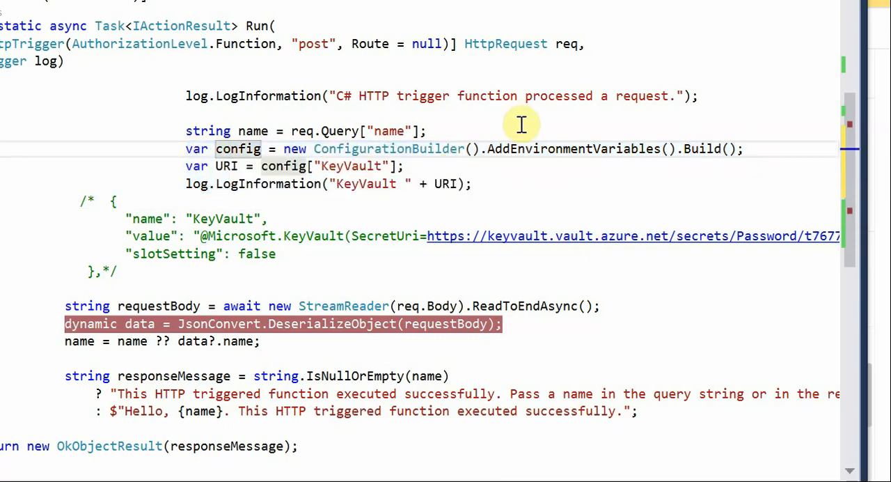
{"action": "double_click", "coordinate": [708, 159]}
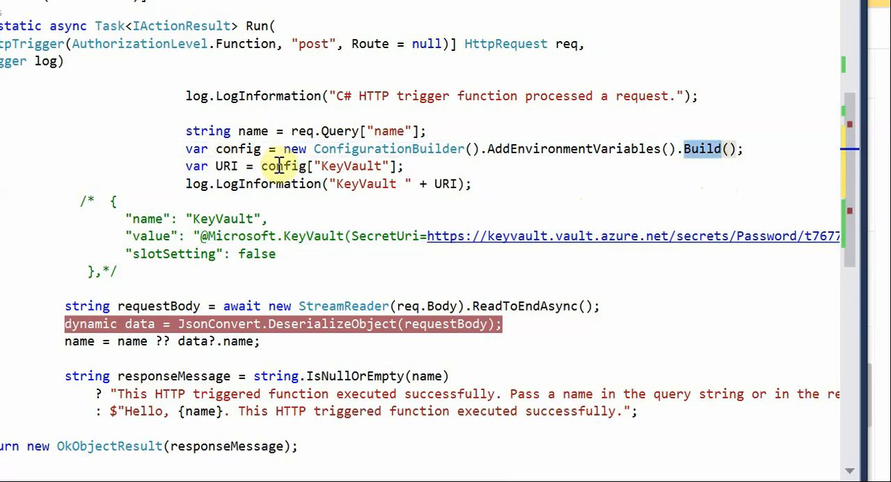
Change the configuration key read into the URI variable to "Password".
{"action": "double_click", "coordinate": [329, 165]}
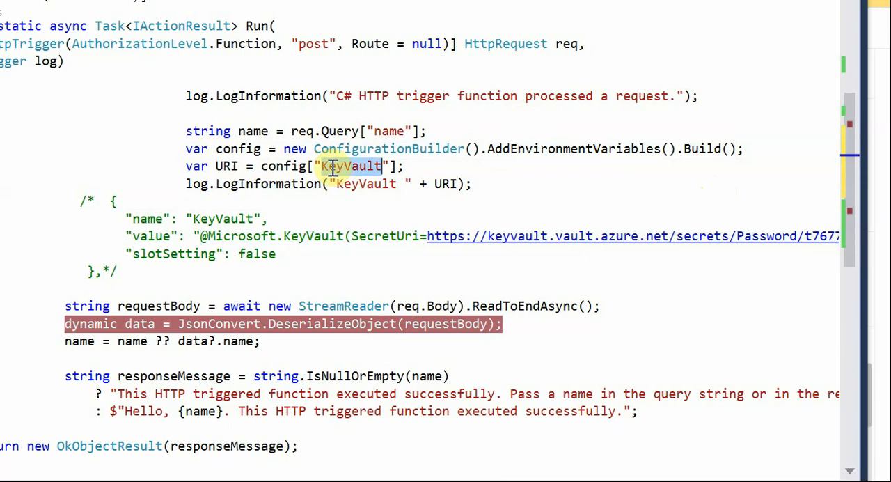
{"action": "key", "text": "BackSpace"}
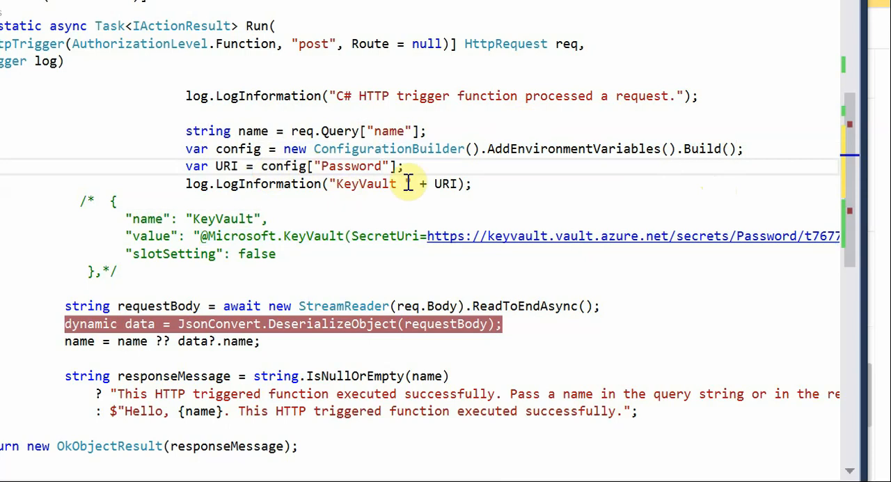
Check where the URI variable is used and review the block from the name query through the KeyVault log line.
{"action": "double_click", "coordinate": [221, 167]}
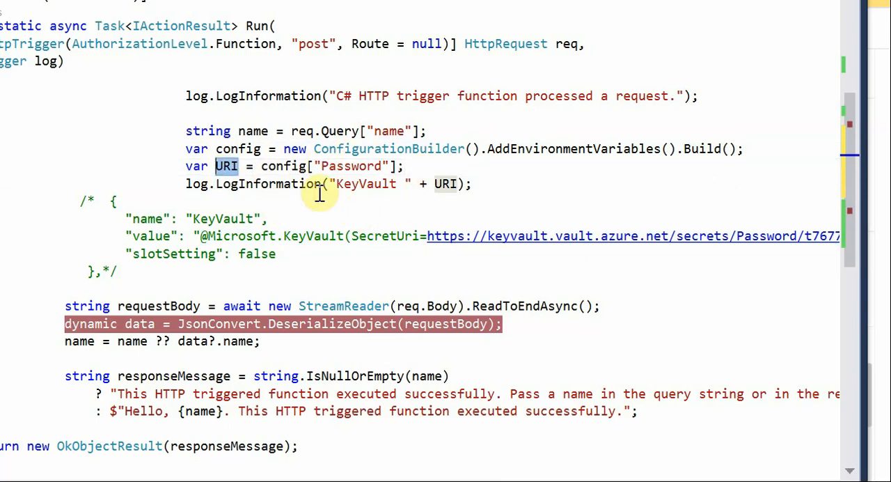
{"action": "left_click", "coordinate": [478, 198]}
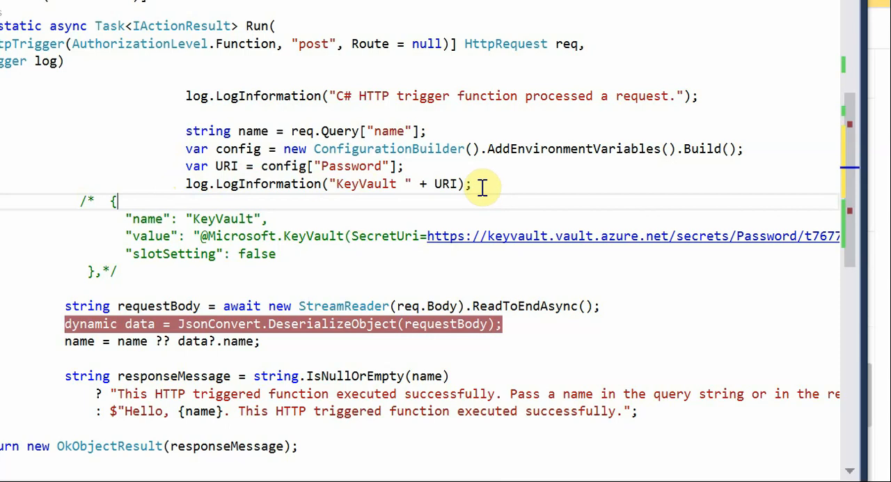
{"action": "left_click", "coordinate": [481, 187]}
{"action": "left_click_drag", "start_coordinate": [481, 186], "coordinate": [245, 146]}
{"action": "left_click_drag", "start_coordinate": [168, 97], "coordinate": [2, 132]}
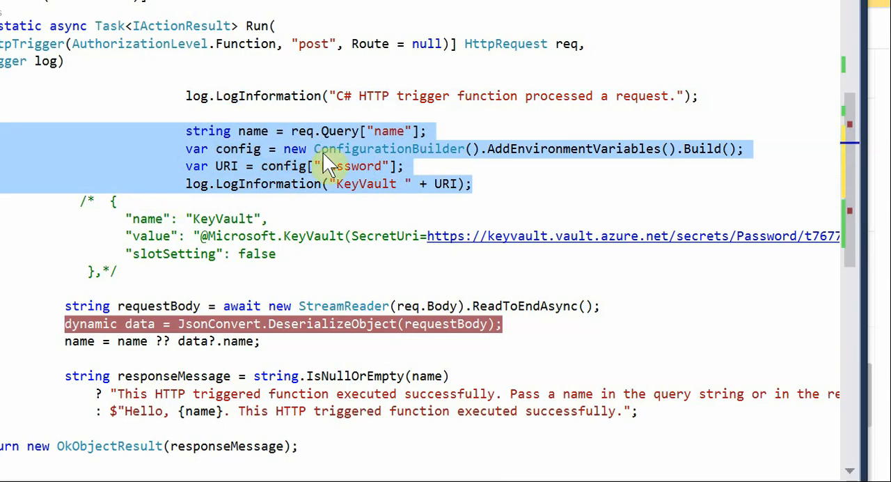
{"action": "left_click", "coordinate": [513, 188]}
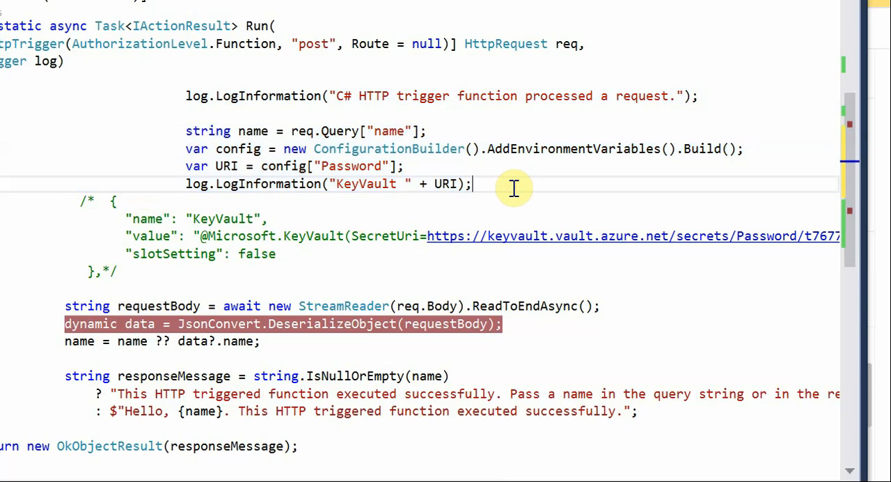